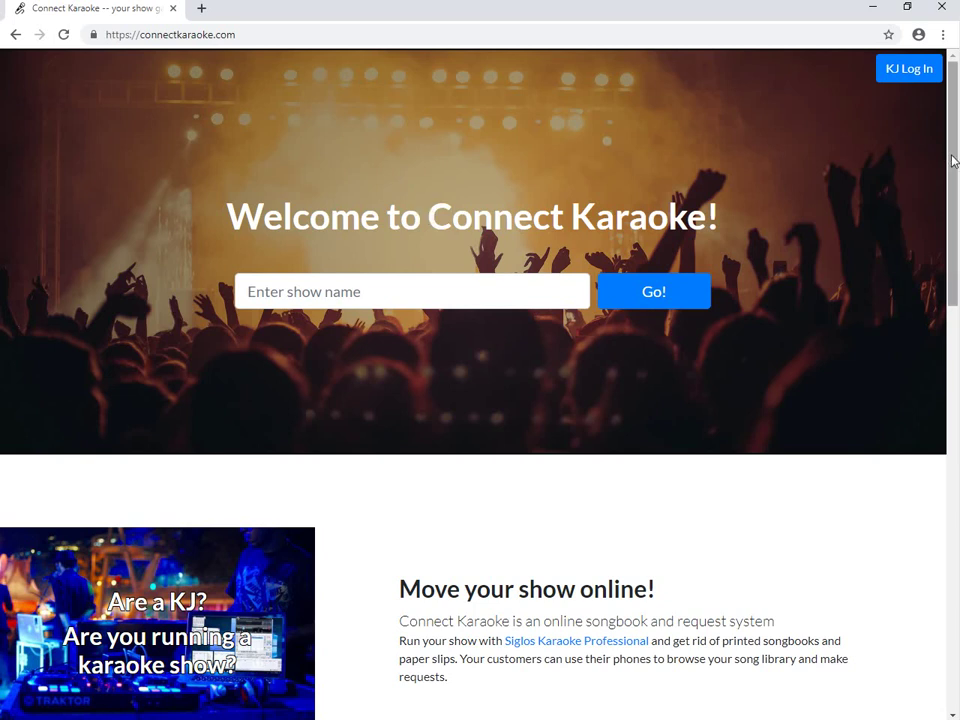
Scroll to the bottom of the landing page and go to 'Register now!'.
{"action": "left_click_drag", "start_coordinate": [953, 160], "coordinate": [934, 604]}
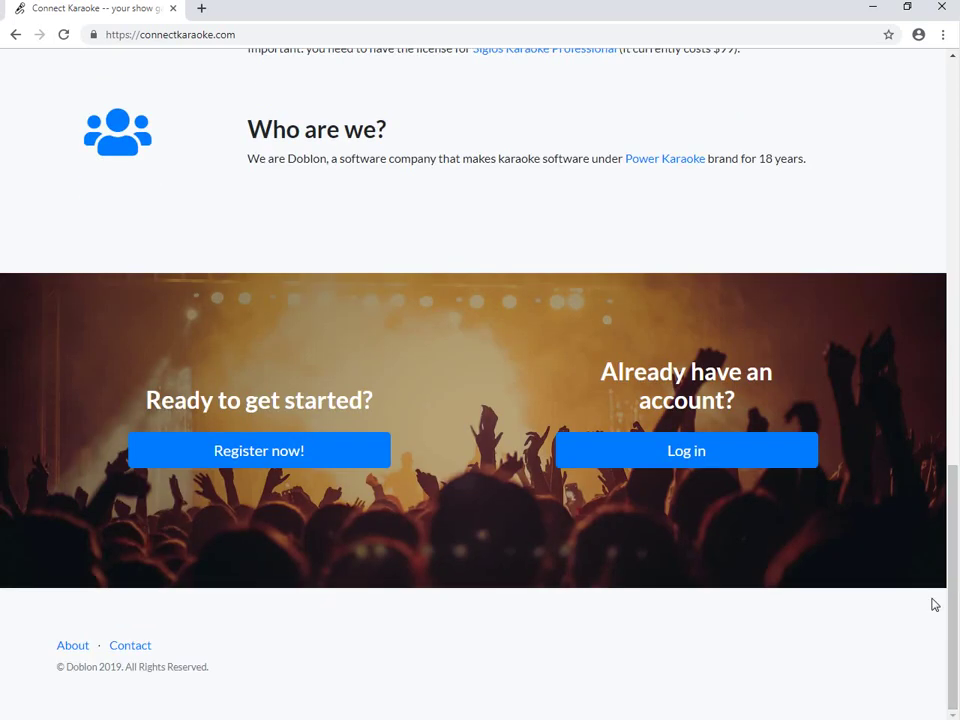
{"action": "left_click", "coordinate": [243, 455]}
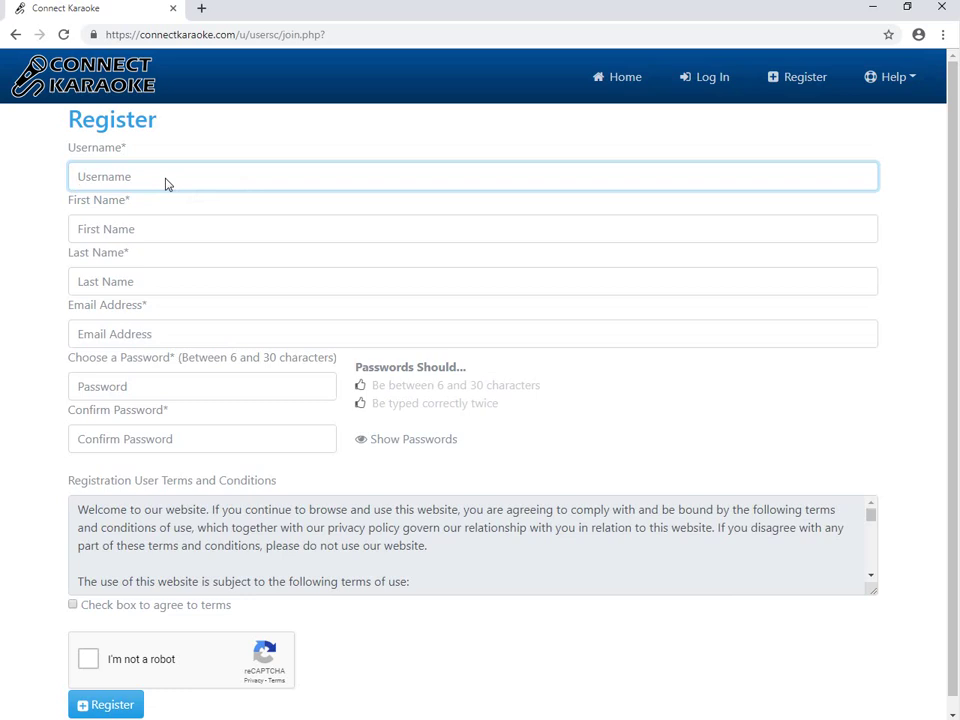
Enter the username, first and last name, e-mail address, and the password twice.
{"action": "type", "text": "Tom DJ"}
{"action": "key", "text": "Tab"}
{"action": "type", "text": "Tom"}
{"action": "key", "text": "Tab"}
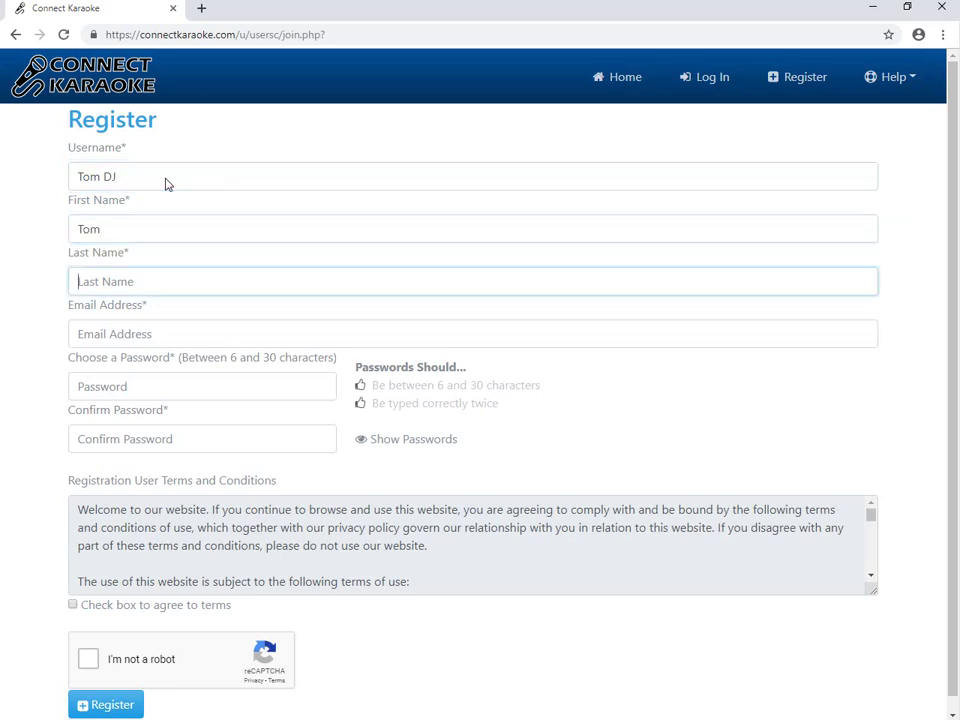
{"action": "type", "text": "DJ"}
{"action": "key", "text": "Tab"}
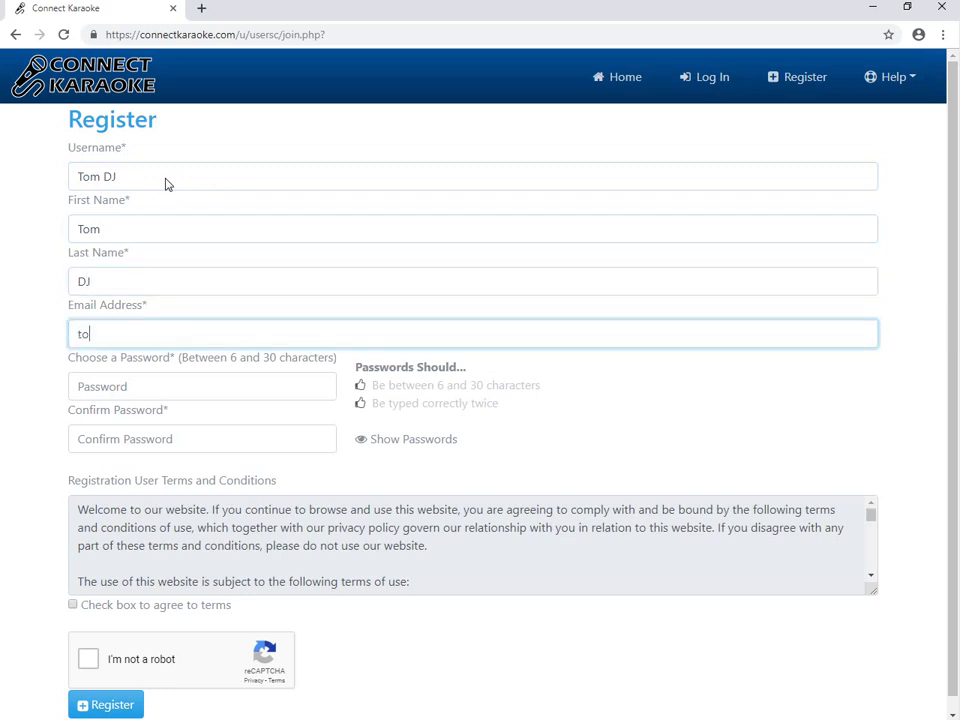
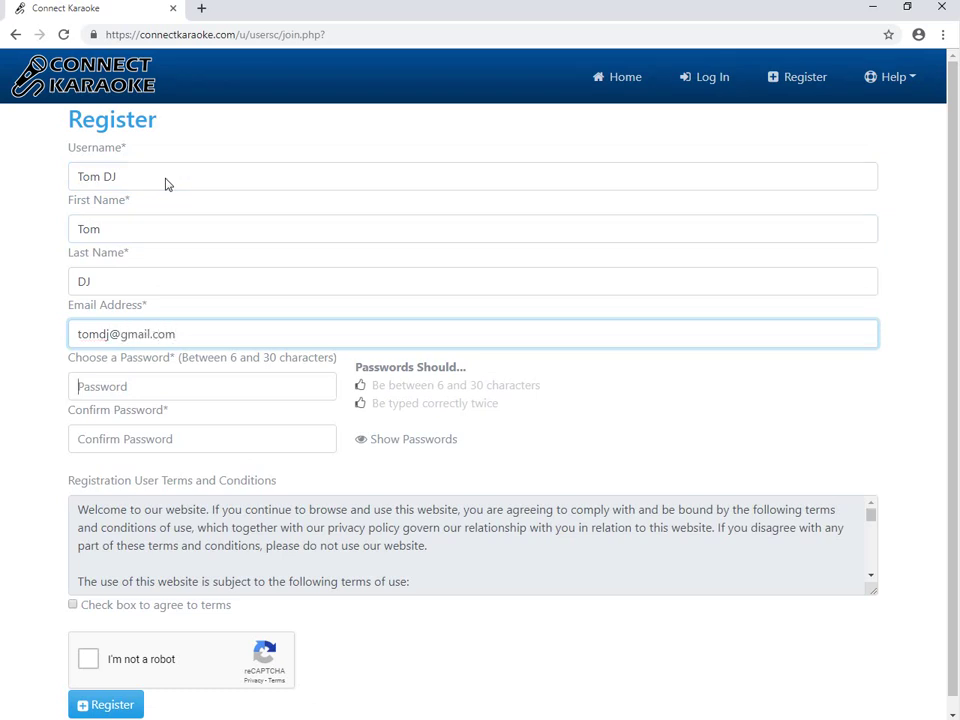
{"action": "key", "text": "Tab"}
{"action": "type", "text": "***"}
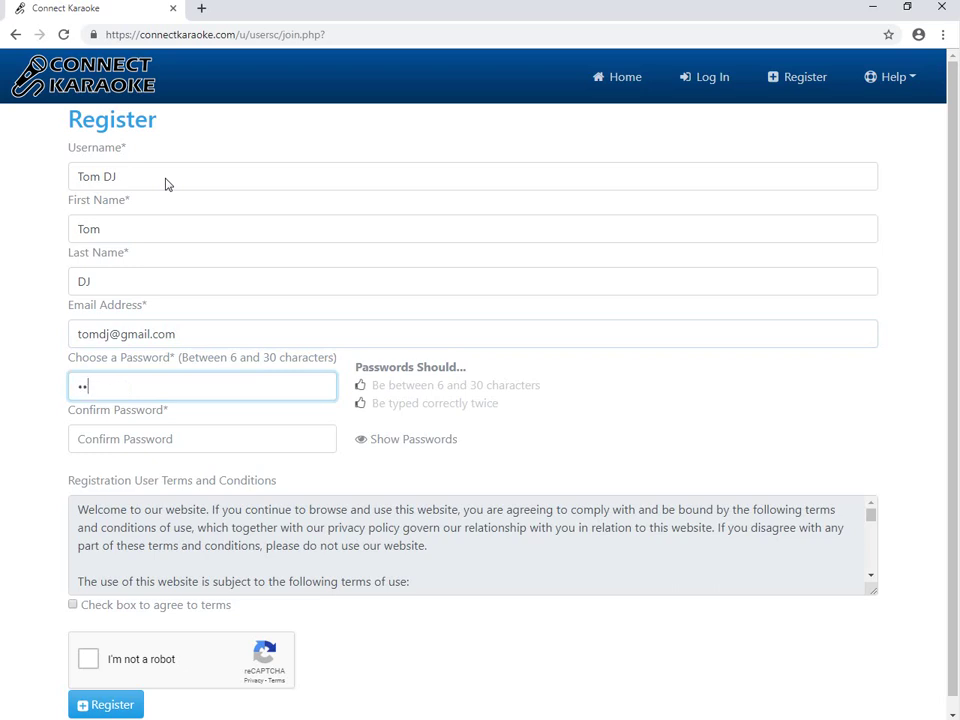
{"action": "type", "text": "*****"}
{"action": "key", "text": "Tab"}
{"action": "type", "text": "********"}
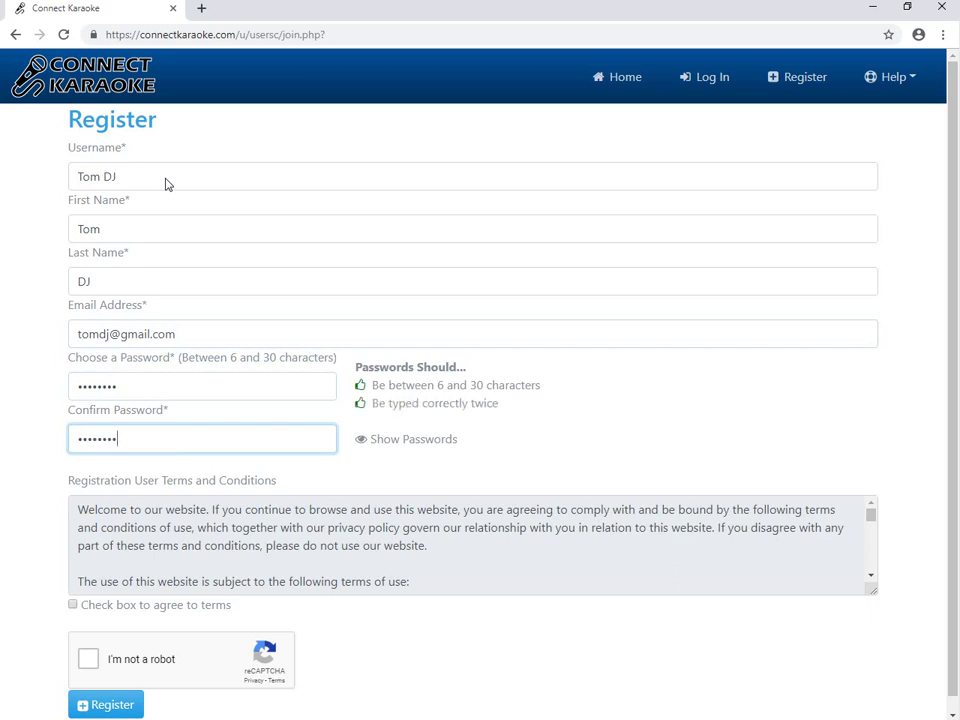
Agree to the terms and select the four traffic-light squares in the reCAPTCHA.
{"action": "left_click", "coordinate": [72, 605]}
{"action": "left_click", "coordinate": [88, 659]}
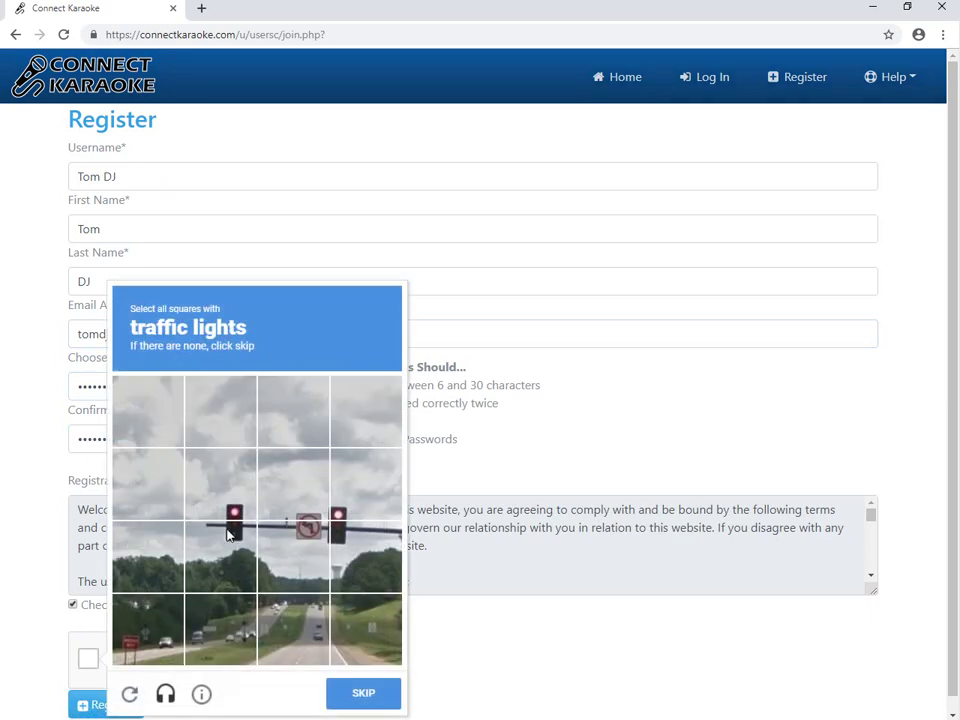
{"action": "left_click", "coordinate": [232, 497]}
{"action": "left_click", "coordinate": [220, 555]}
{"action": "left_click", "coordinate": [370, 558]}
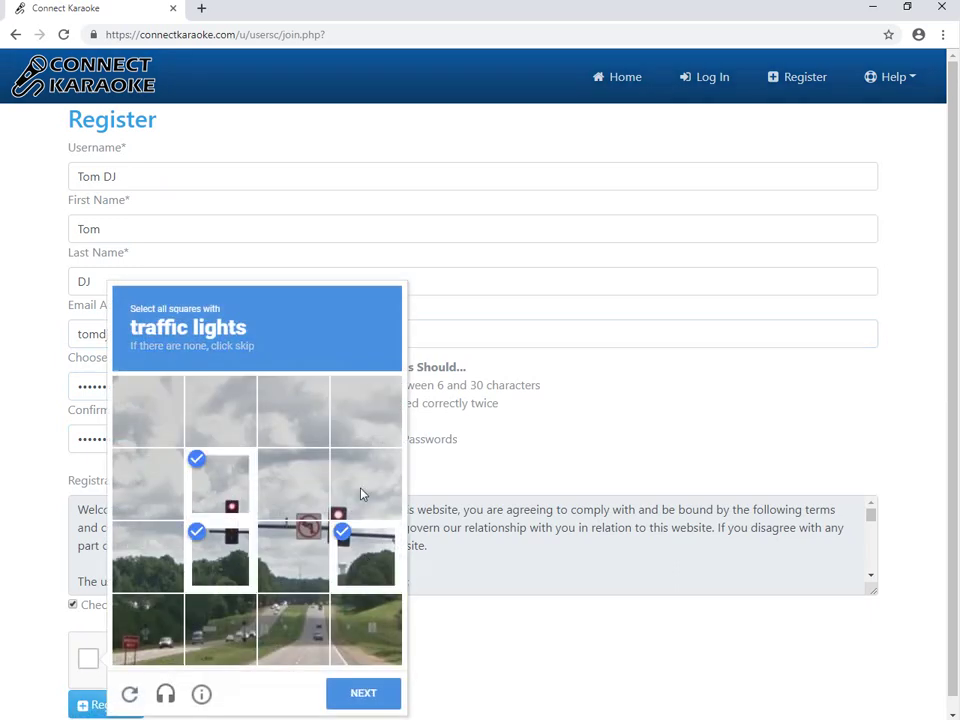
{"action": "left_click", "coordinate": [364, 492]}
{"action": "left_click", "coordinate": [368, 688]}
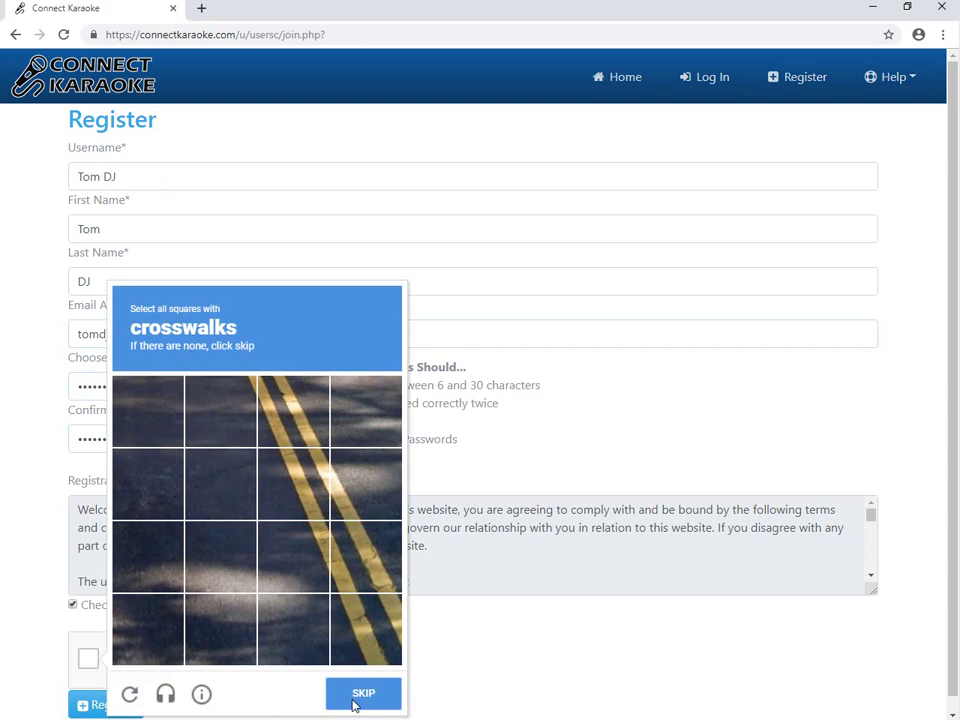
Skip the crosswalk image challenge and submit the registration.
{"action": "left_click", "coordinate": [353, 705]}
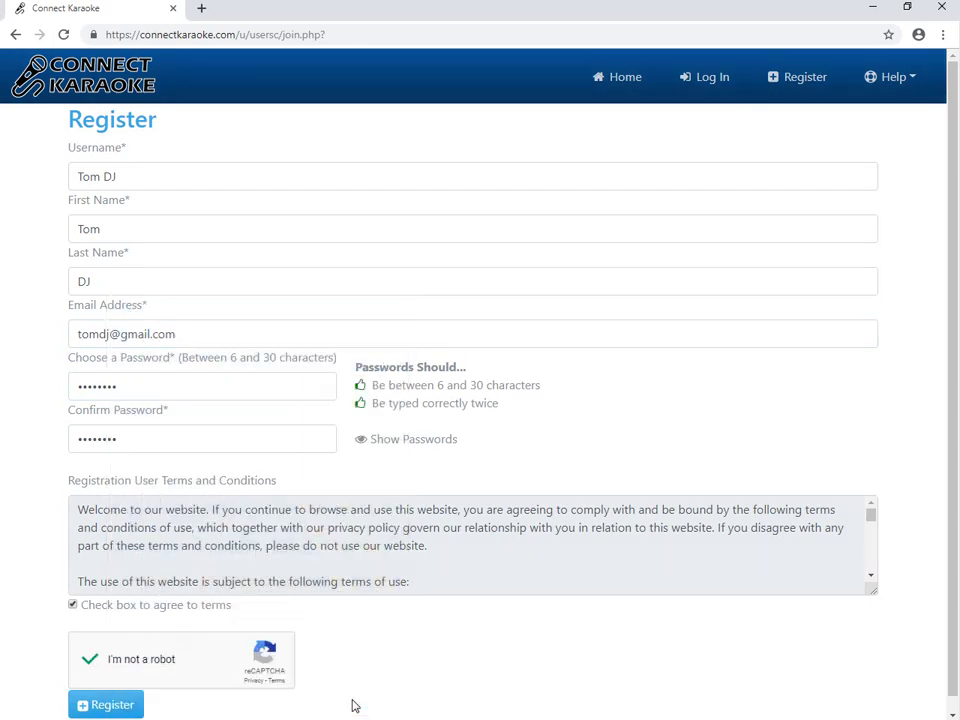
{"action": "left_click", "coordinate": [112, 706]}
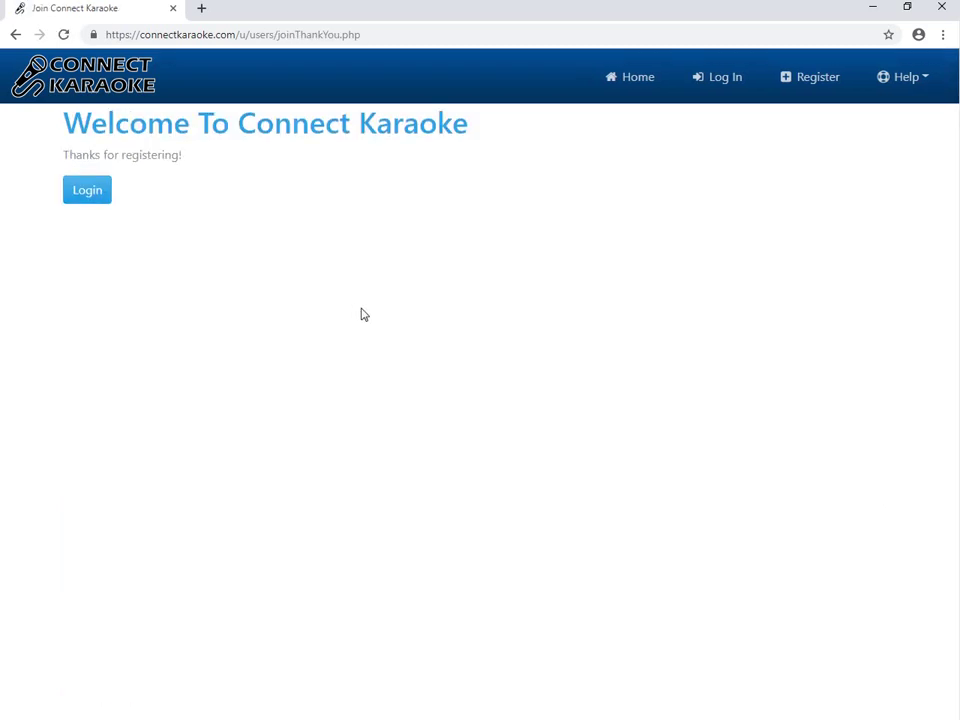
Log in with the new account's username and password, with Remember Me ticked.
{"action": "left_click", "coordinate": [87, 194]}
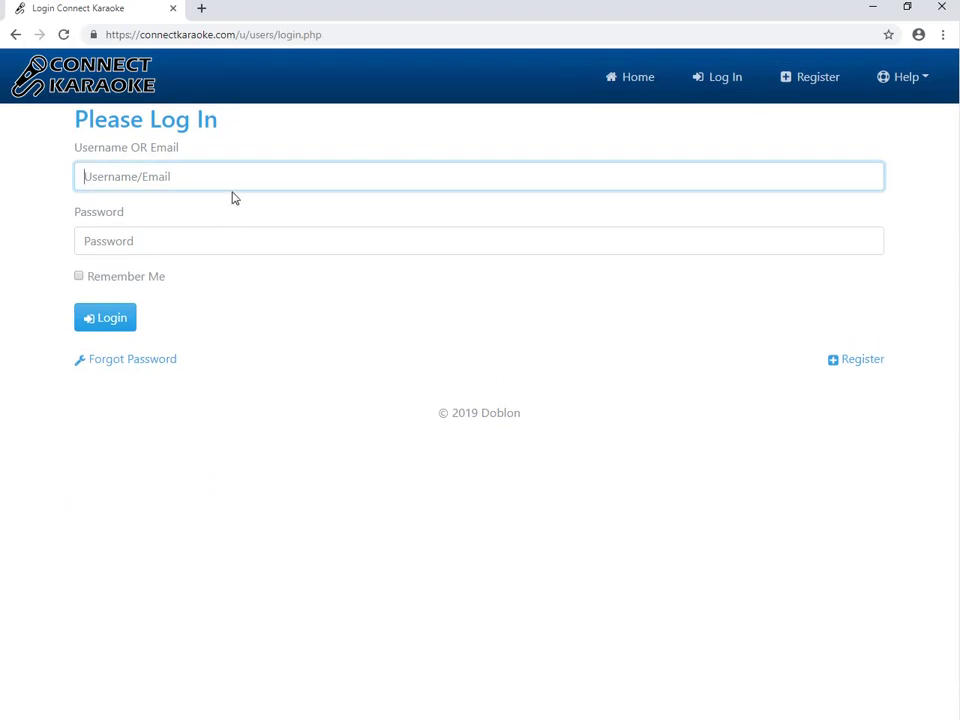
{"action": "type", "text": "Tom DJ"}
{"action": "key", "text": "Tab"}
{"action": "type", "text": "********"}
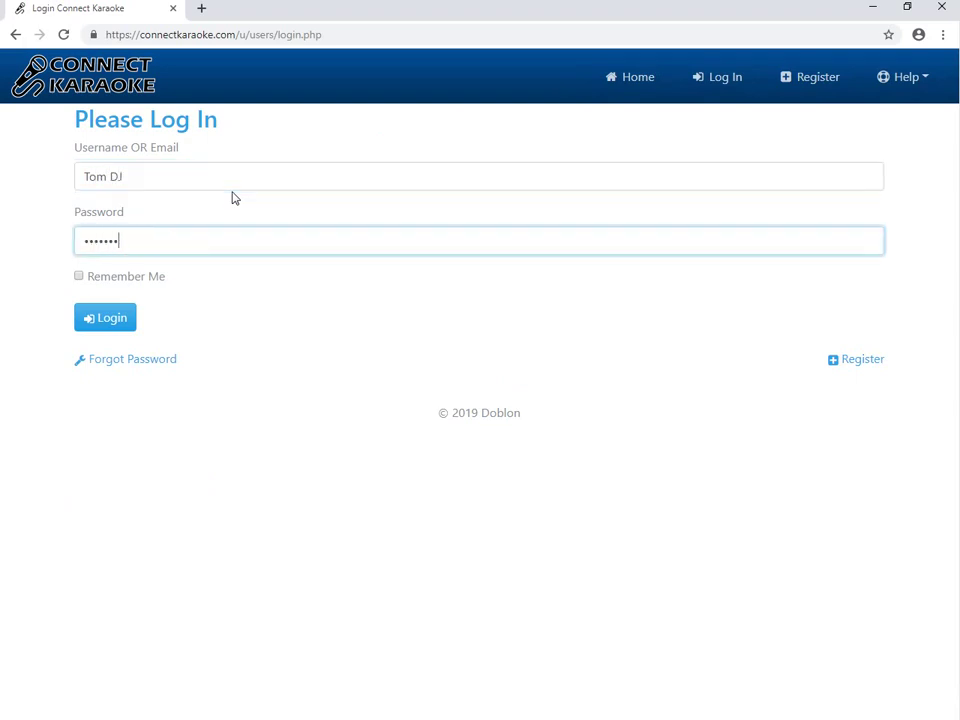
{"action": "left_click", "coordinate": [80, 276]}
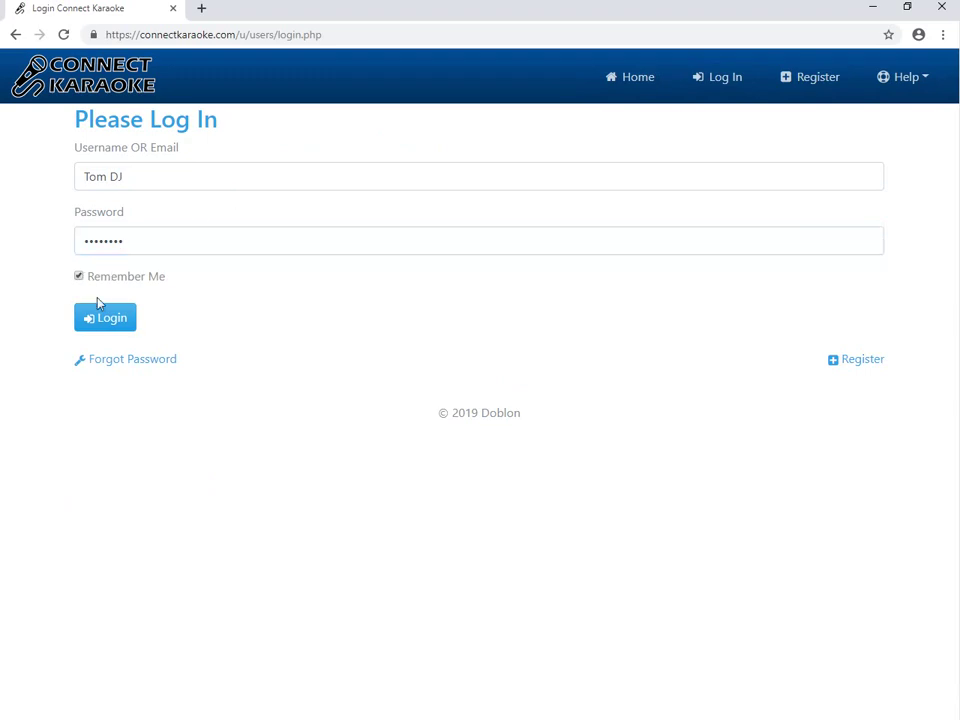
{"action": "left_click", "coordinate": [112, 326]}
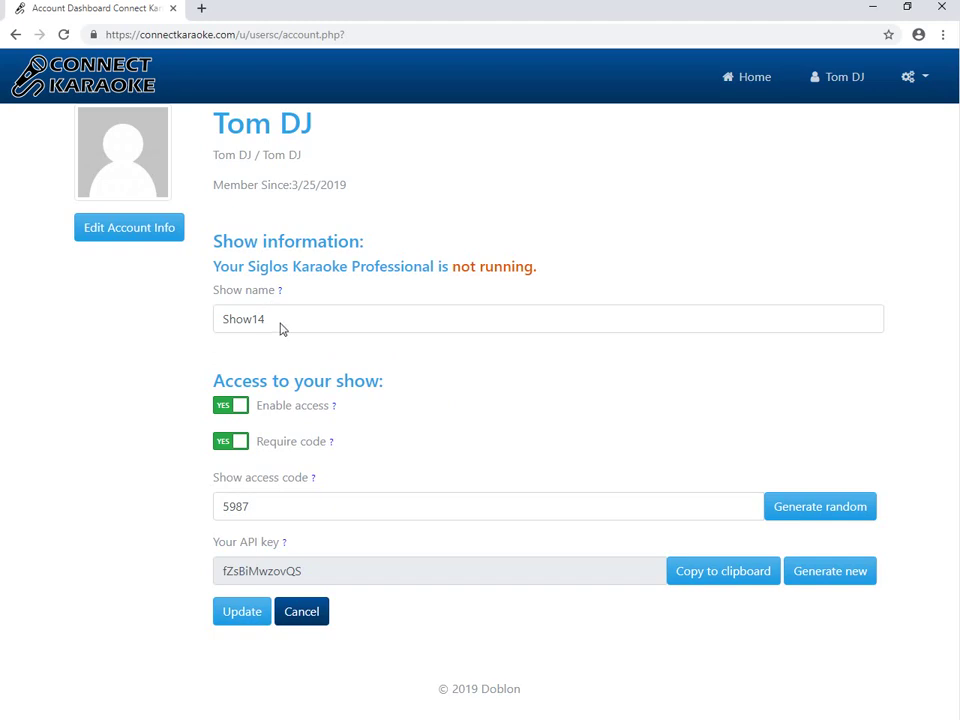
Replace Show14 with 'Wild Karaoke' and toggle Enable access off and back on.
{"action": "double_click", "coordinate": [279, 328]}
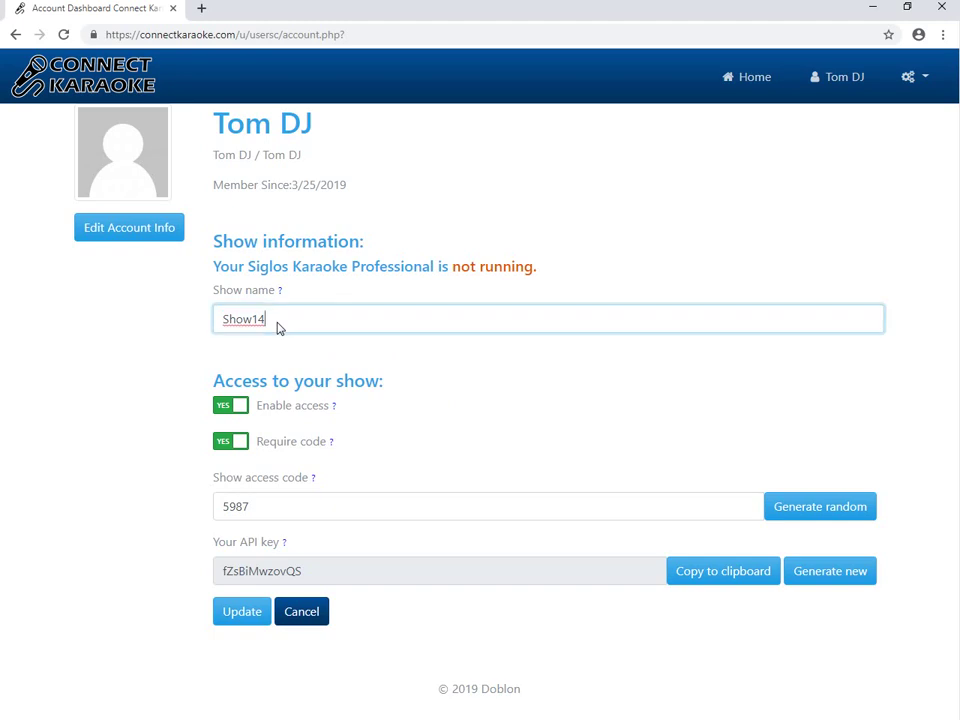
{"action": "key", "text": "BackSpace"}
{"action": "type", "text": "Wild Karaoke"}
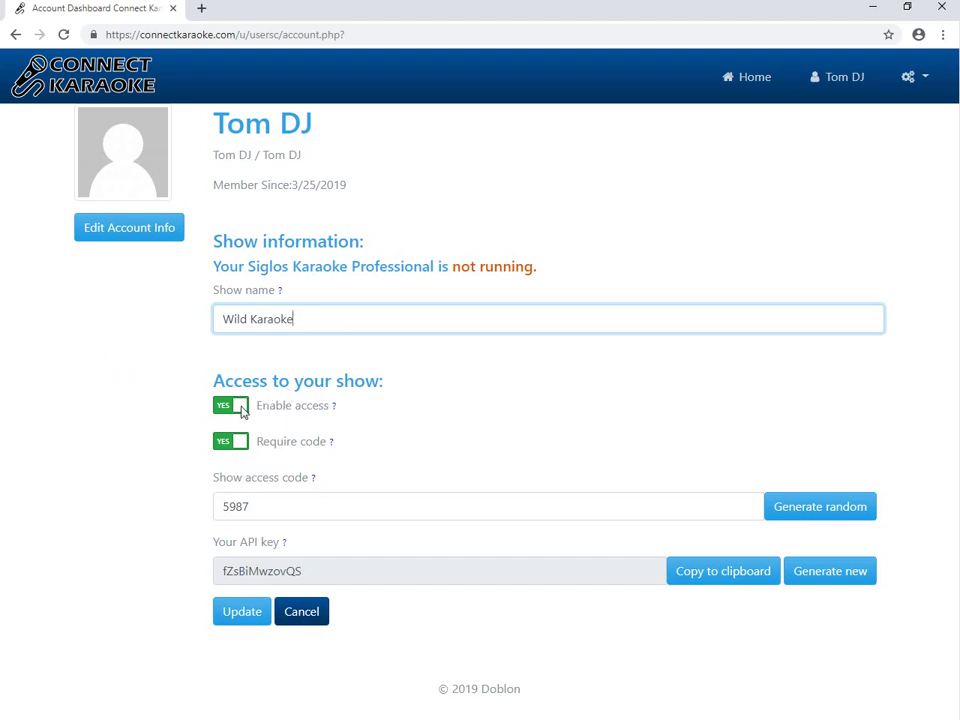
{"action": "left_click", "coordinate": [241, 411]}
{"action": "left_click", "coordinate": [241, 411]}
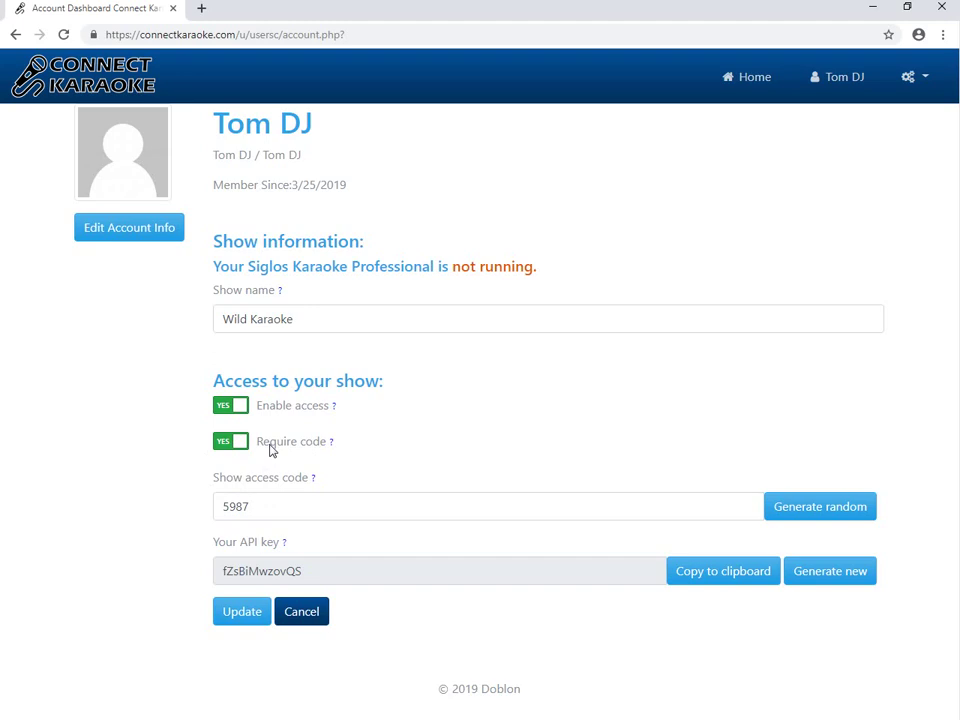
{"action": "left_click", "coordinate": [283, 516]}
{"action": "double_click", "coordinate": [289, 514]}
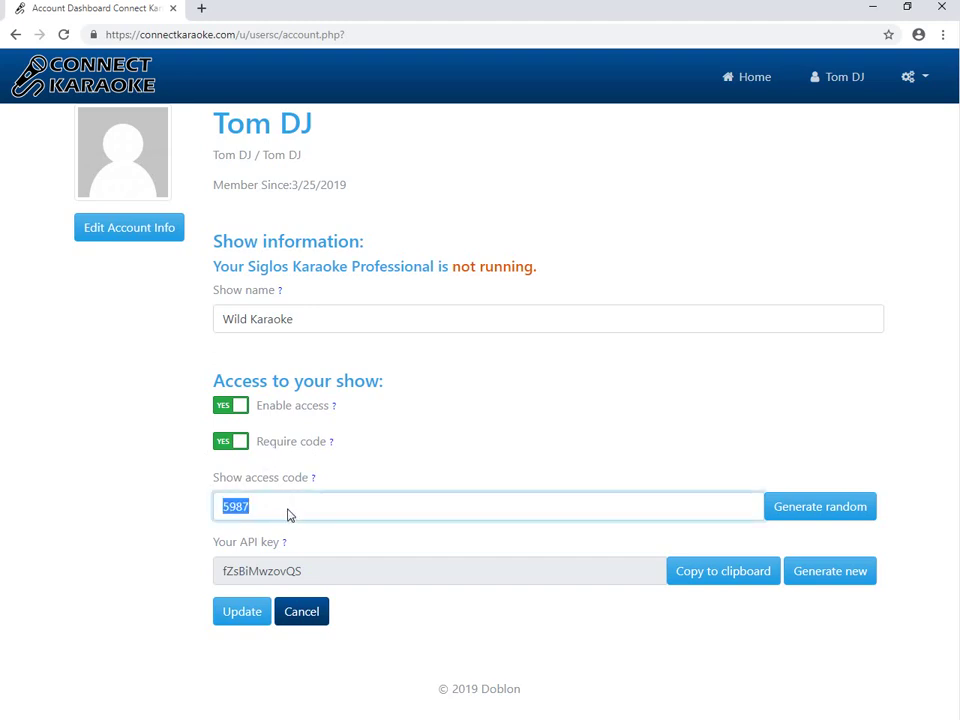
{"action": "left_click", "coordinate": [324, 481]}
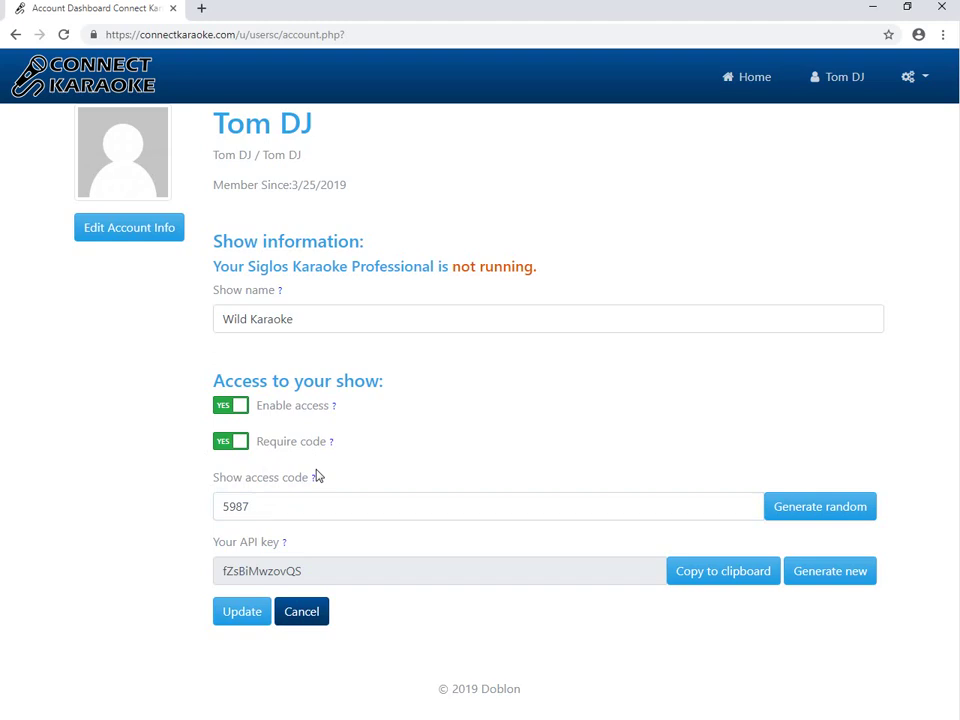
{"action": "left_click", "coordinate": [306, 512]}
{"action": "left_click", "coordinate": [139, 500]}
Submit the Wild Karaoke name and access settings with Update.
{"action": "left_click", "coordinate": [246, 612]}
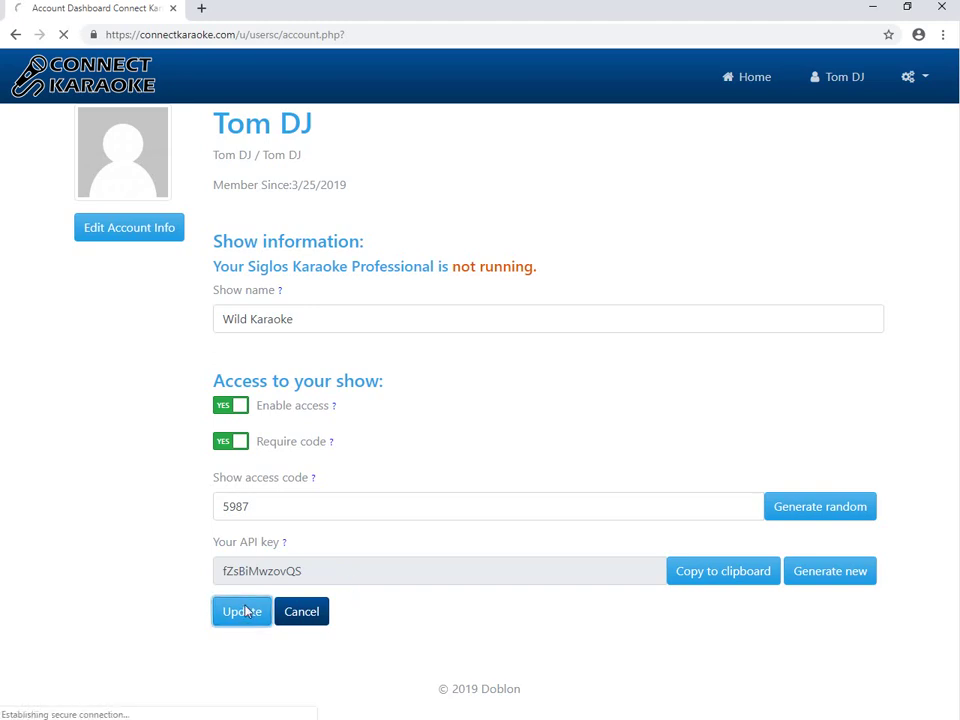